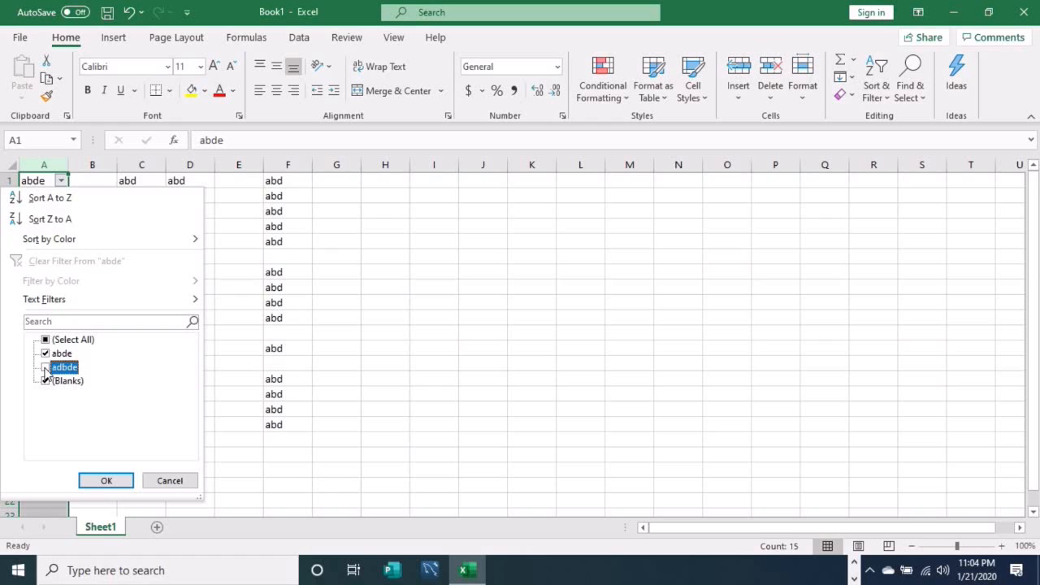
Filter column A to show only its blank rows by excluding the abde and adbde values.
click(46, 354)
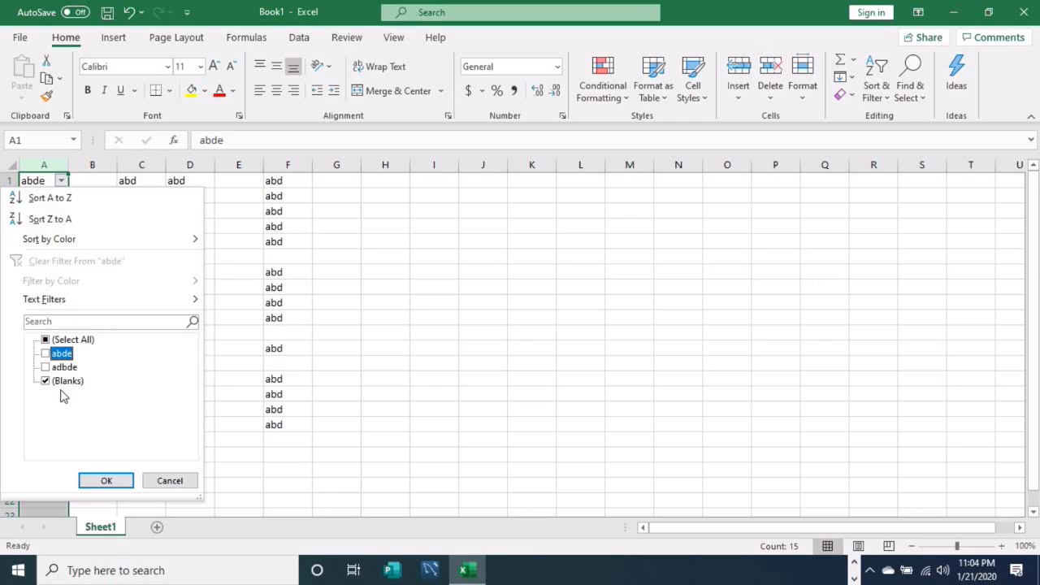
click(106, 480)
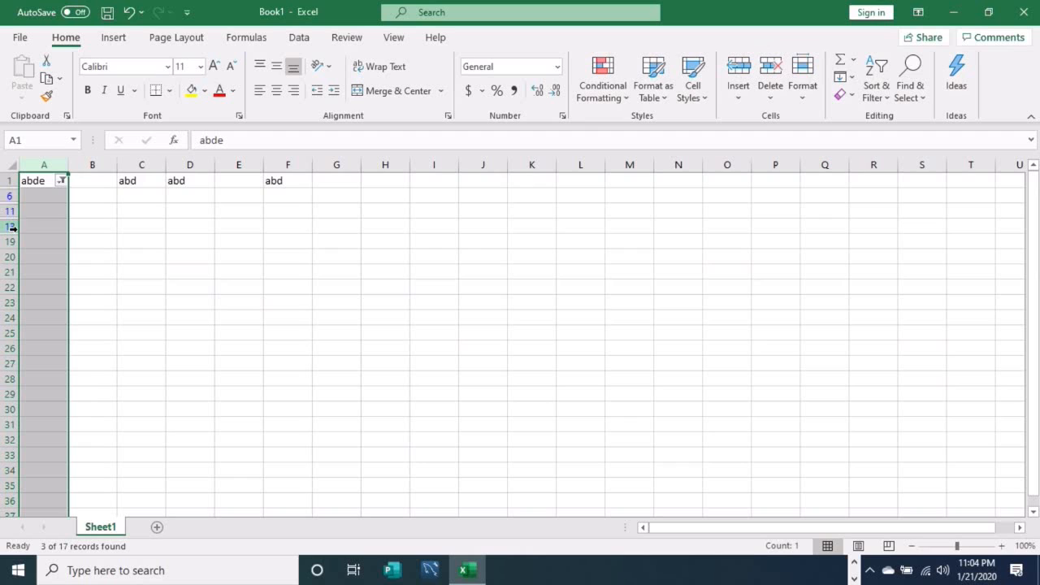
Include abde and adbde in column A's filter again alongside the blanks.
click(63, 181)
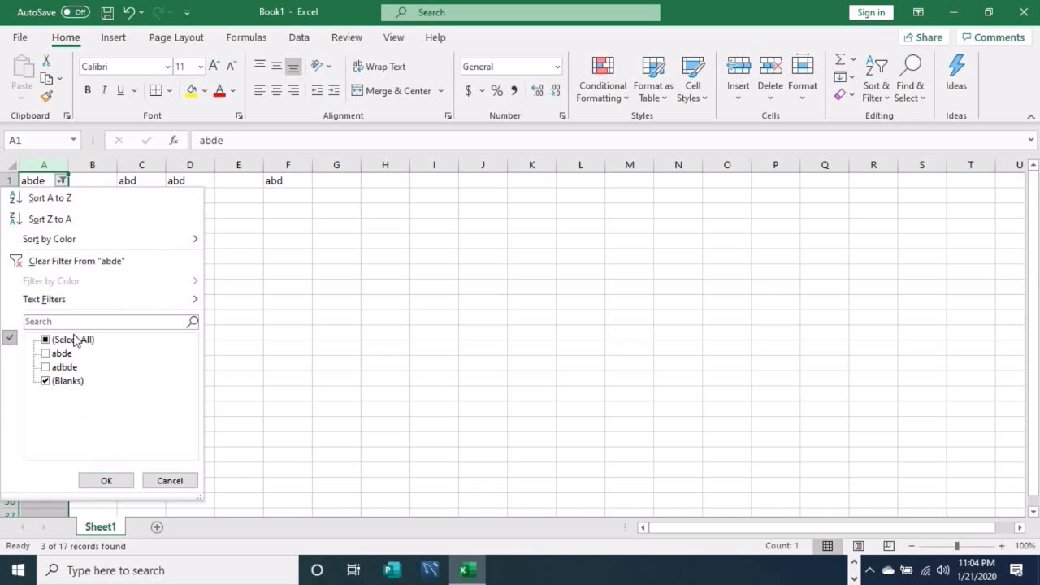
click(45, 355)
click(46, 367)
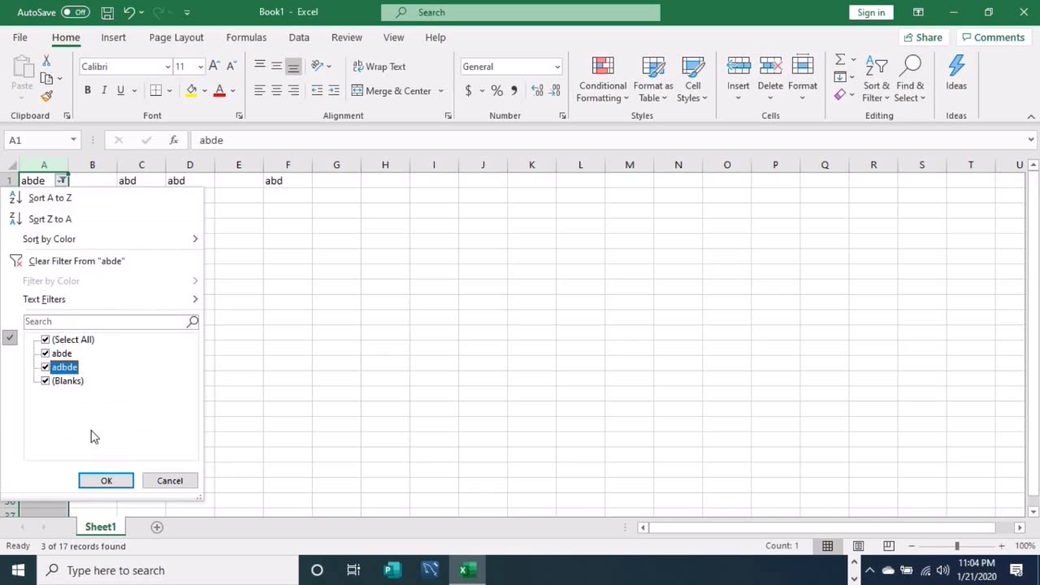
click(101, 480)
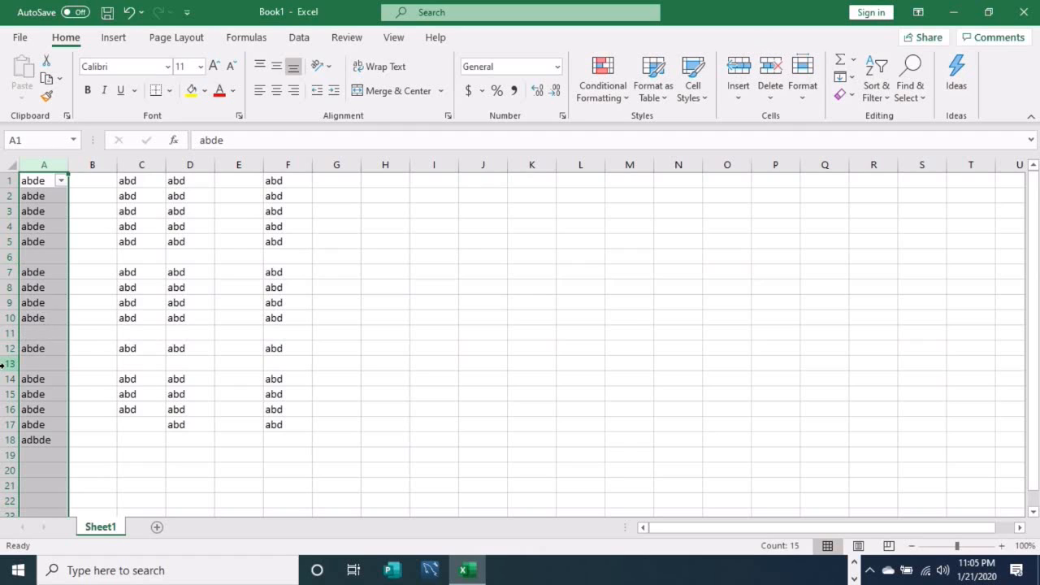
Filter column A down to its blank rows by excluding both adbde and abde.
click(60, 181)
click(61, 368)
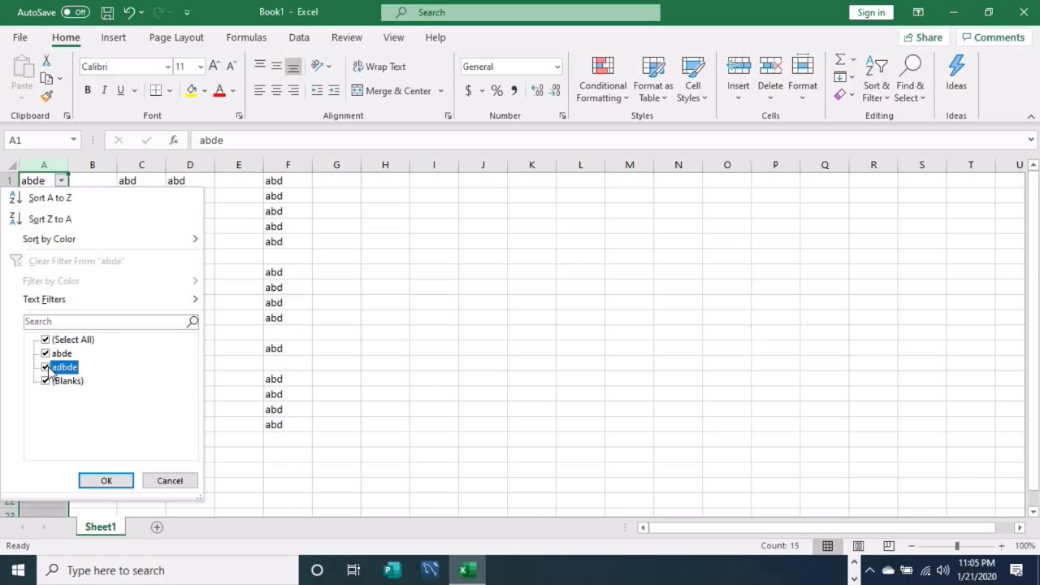
click(59, 354)
click(98, 476)
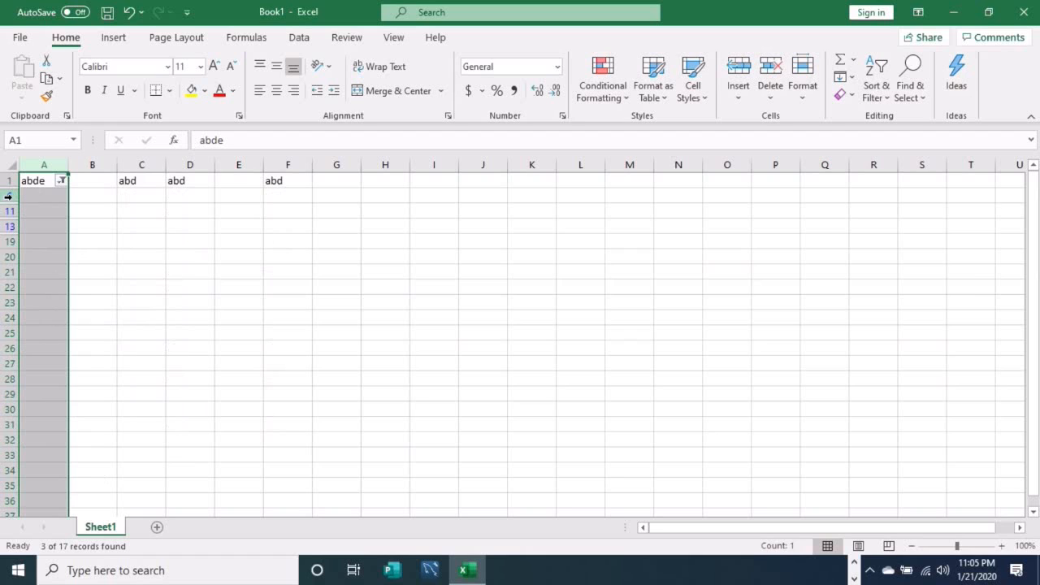
Delete the filtered blank rows 6, 11 and 13.
drag(7, 195, 12, 224)
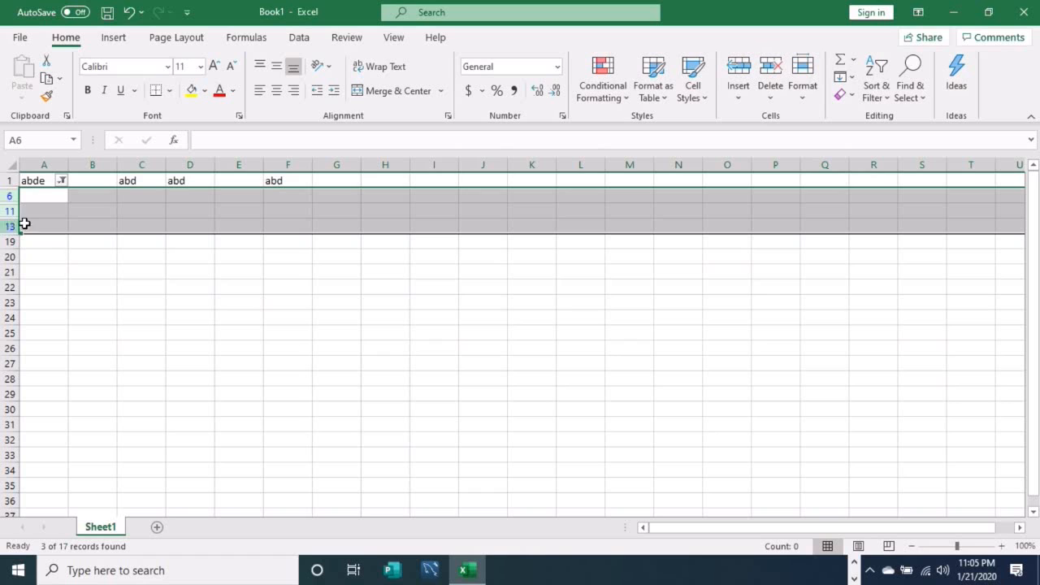
right_click(62, 215)
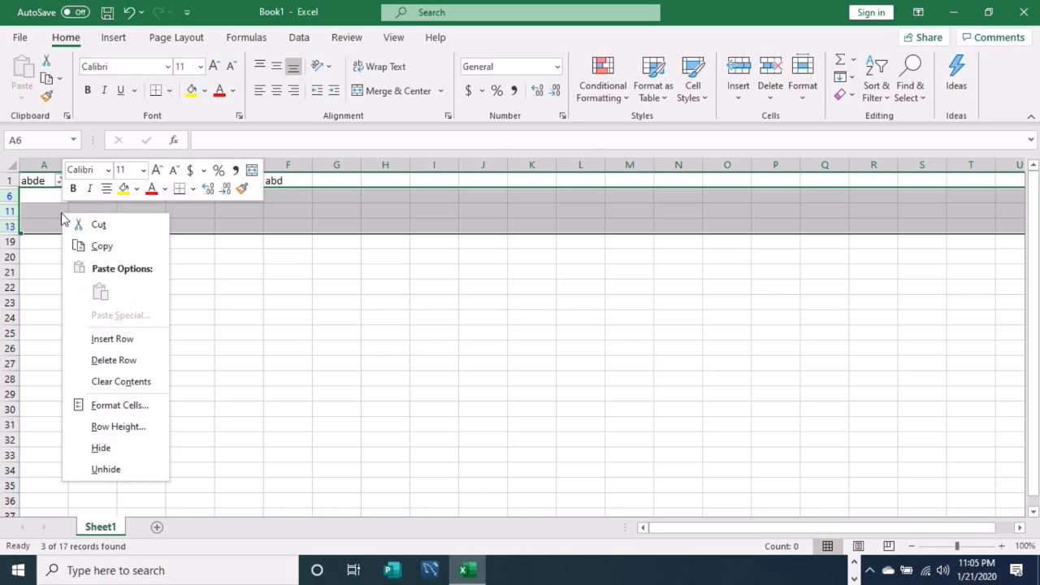
click(117, 359)
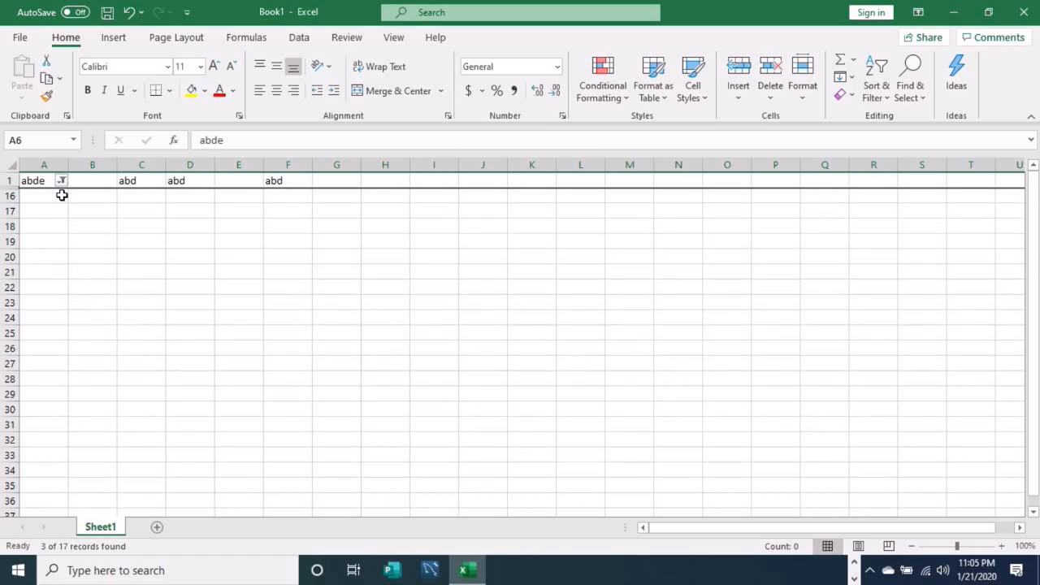
Bring the abde and adbde rows back into view through column A's filter.
click(62, 182)
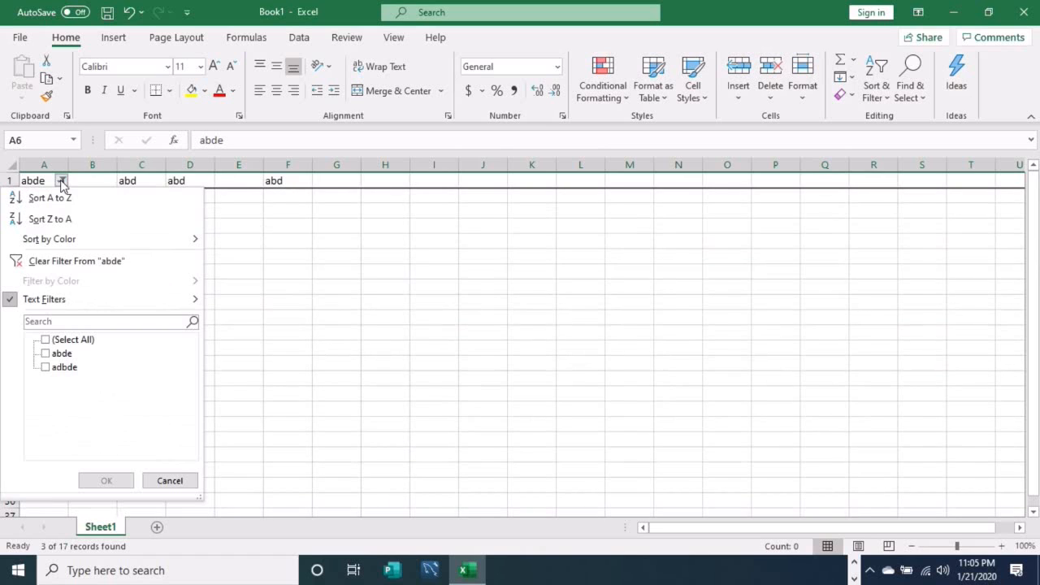
click(45, 354)
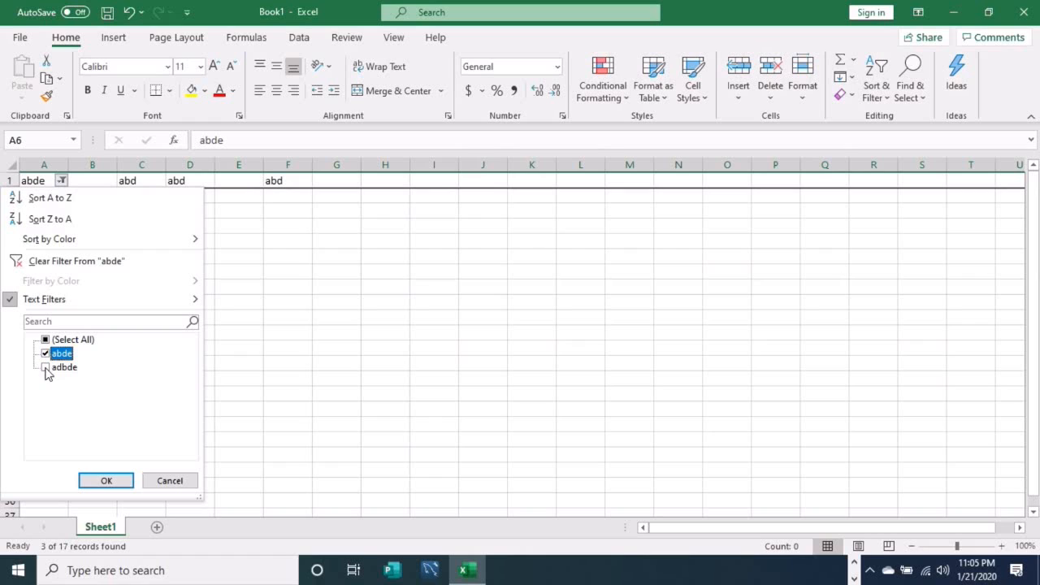
click(46, 367)
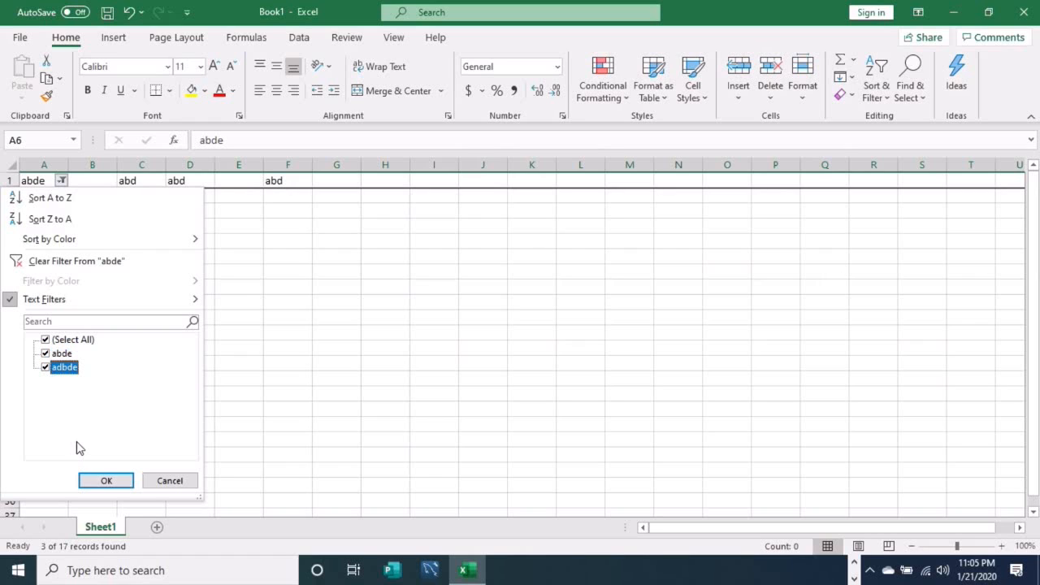
click(106, 482)
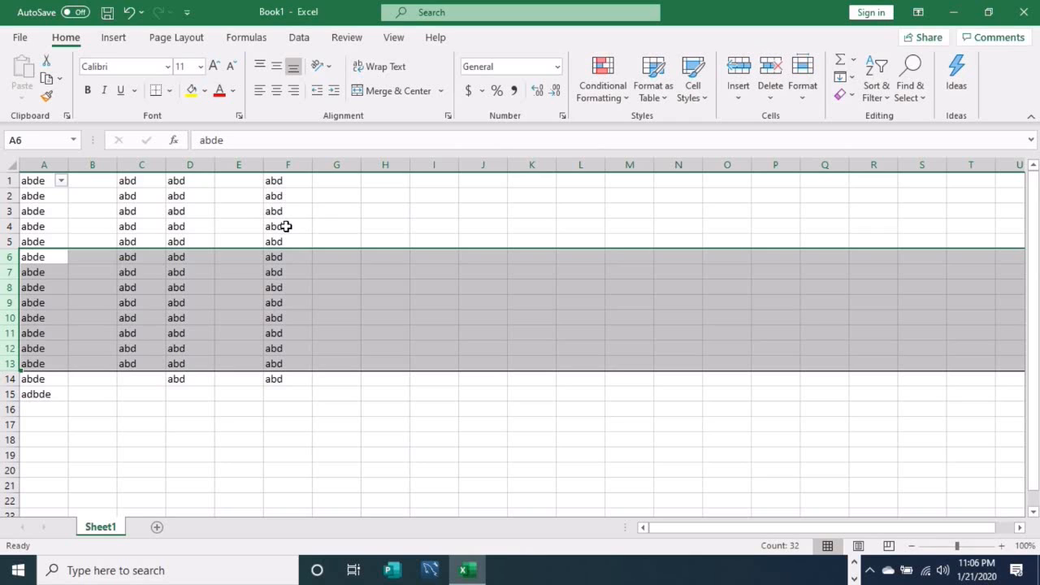
Enter =ROW() in cell G1 and fill the formula down to G15.
click(334, 183)
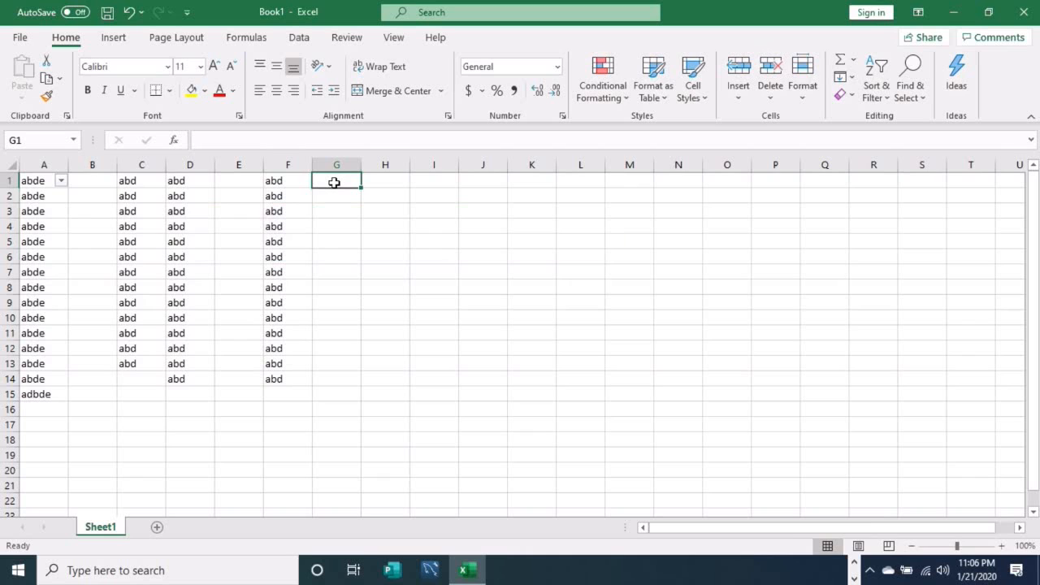
text(=)
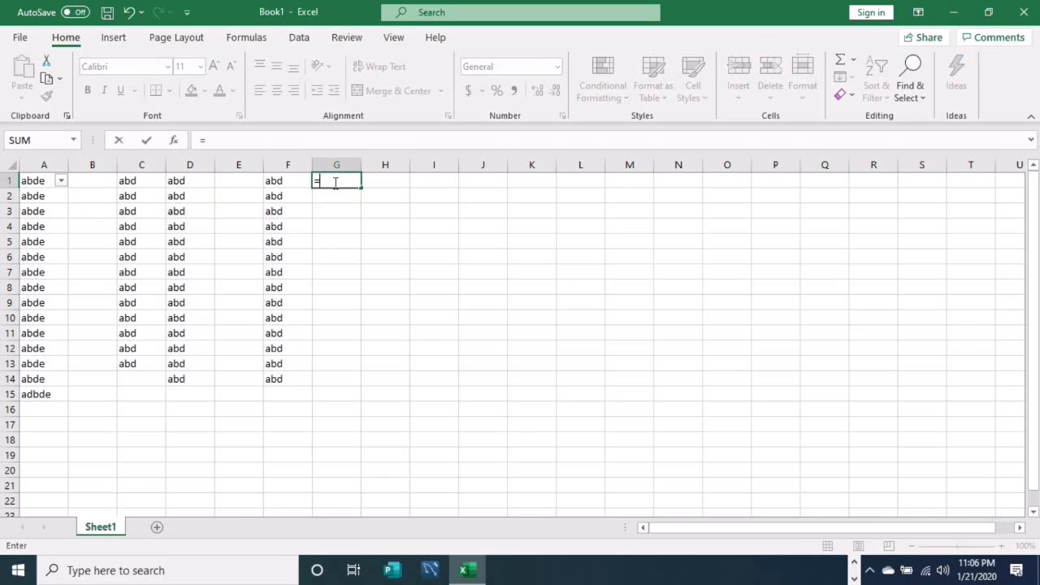
text(ROW)
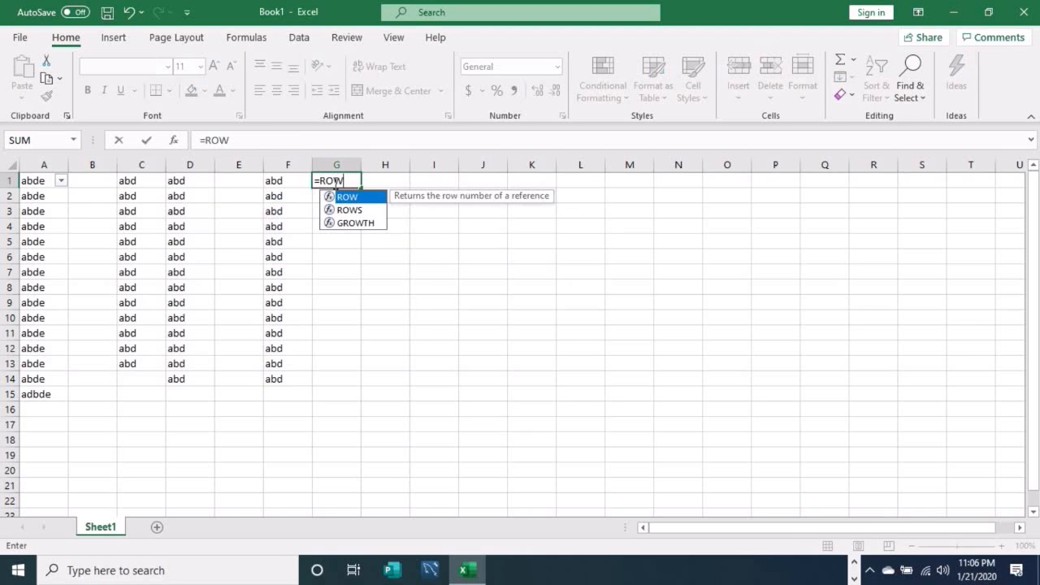
text(()
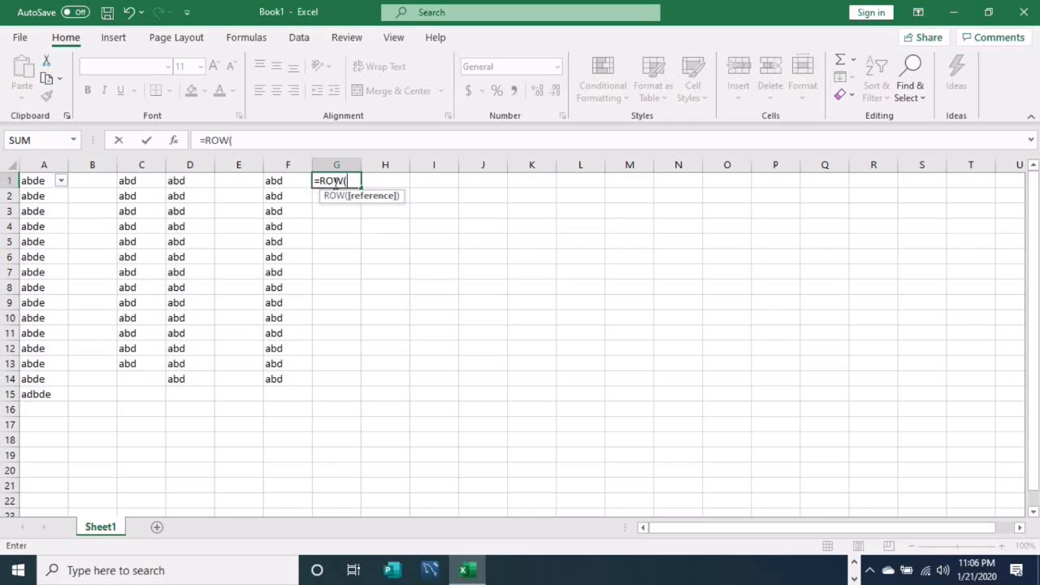
text())
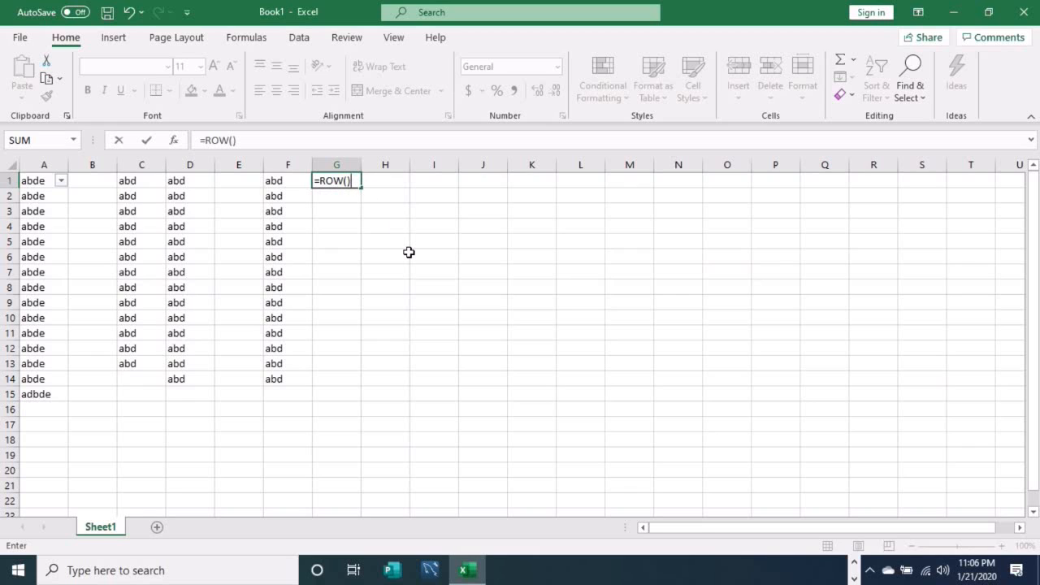
key(Return)
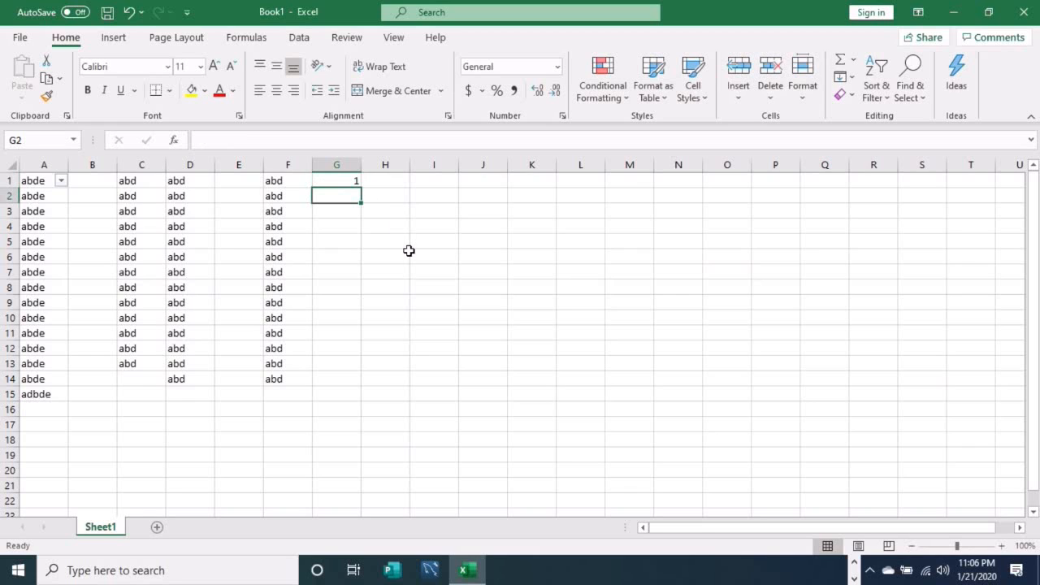
click(354, 179)
drag(361, 187, 359, 399)
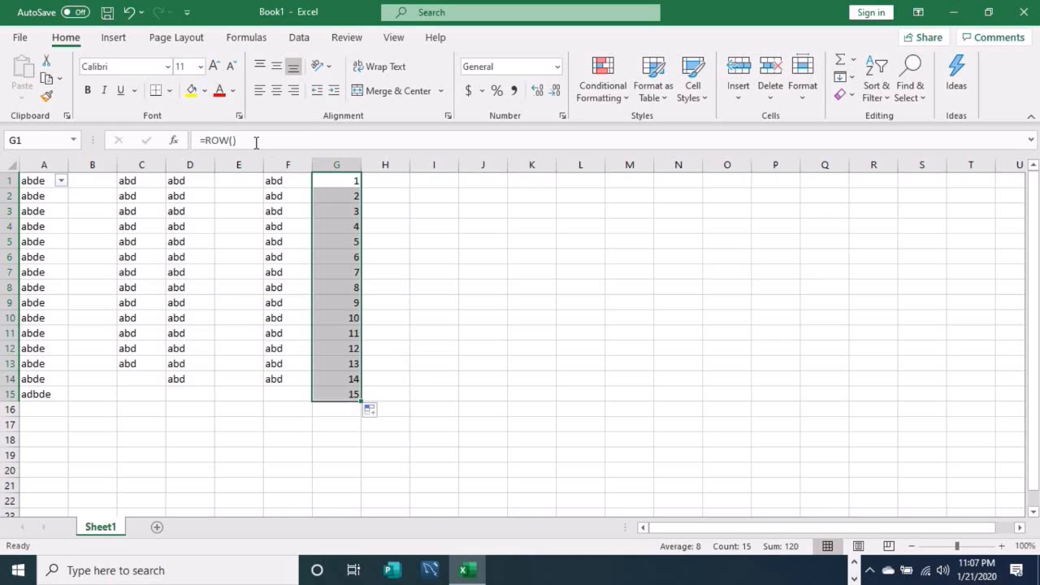
Change the formula to =MOD(ROW()-1,2) across the whole selection G1:G15.
click(207, 141)
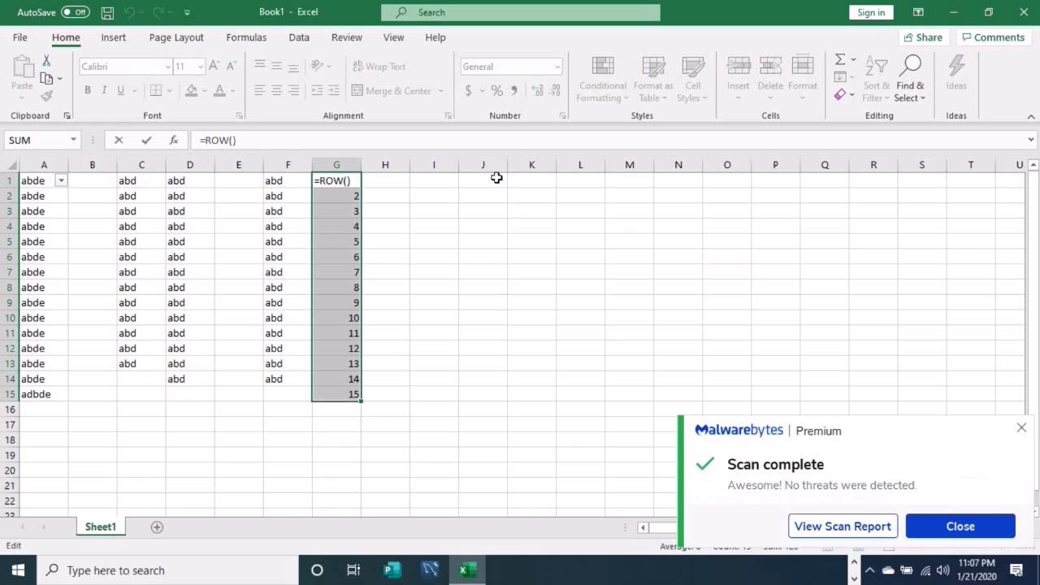
click(975, 529)
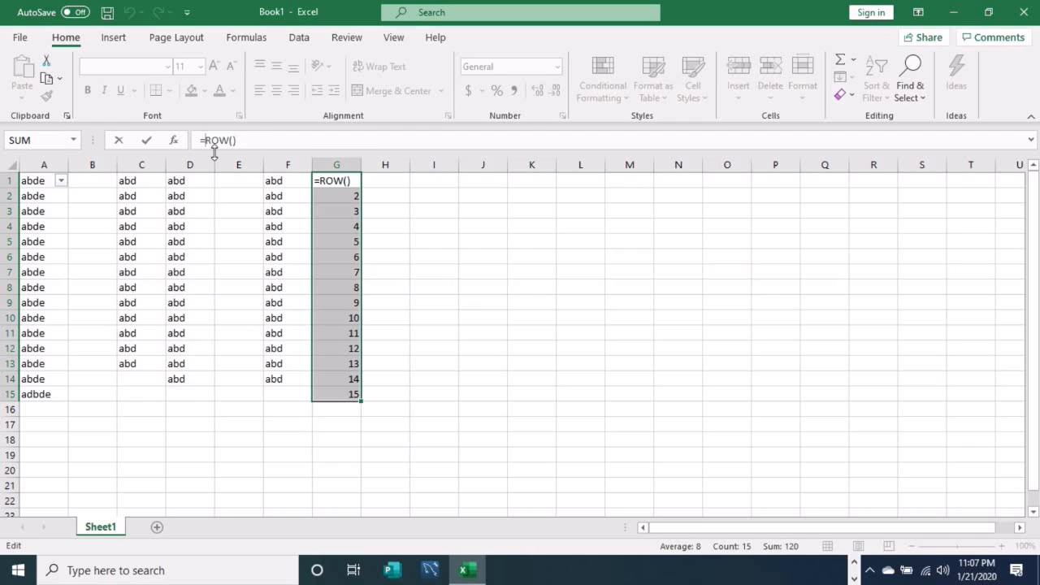
text(MOD)
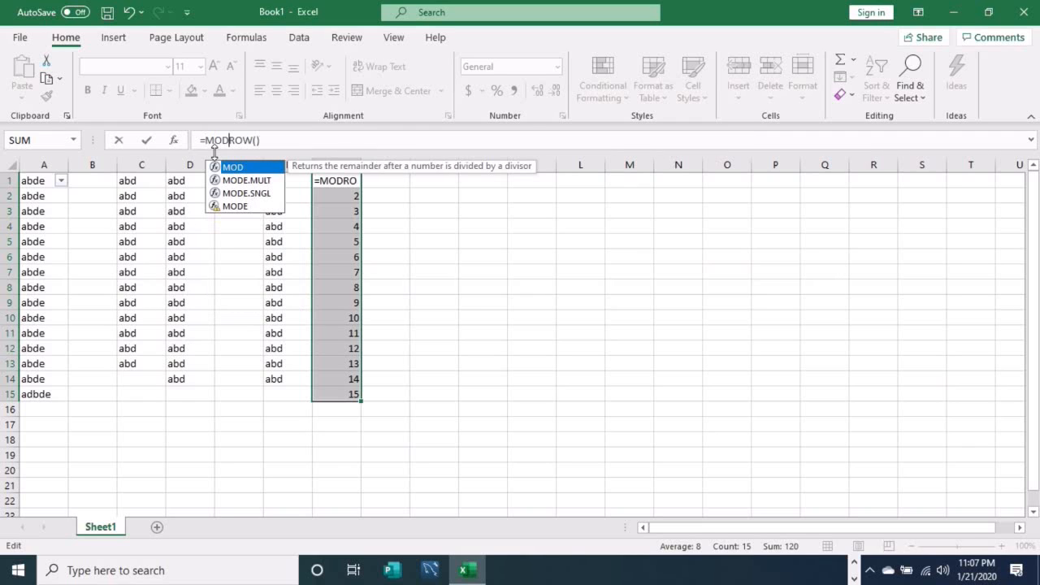
text((ROW())
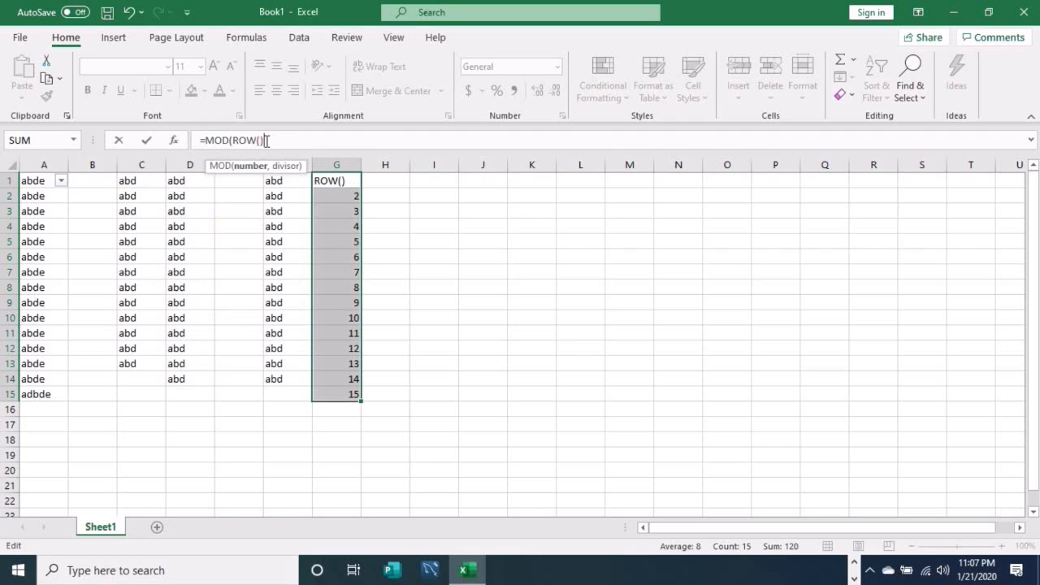
text(-1,2)
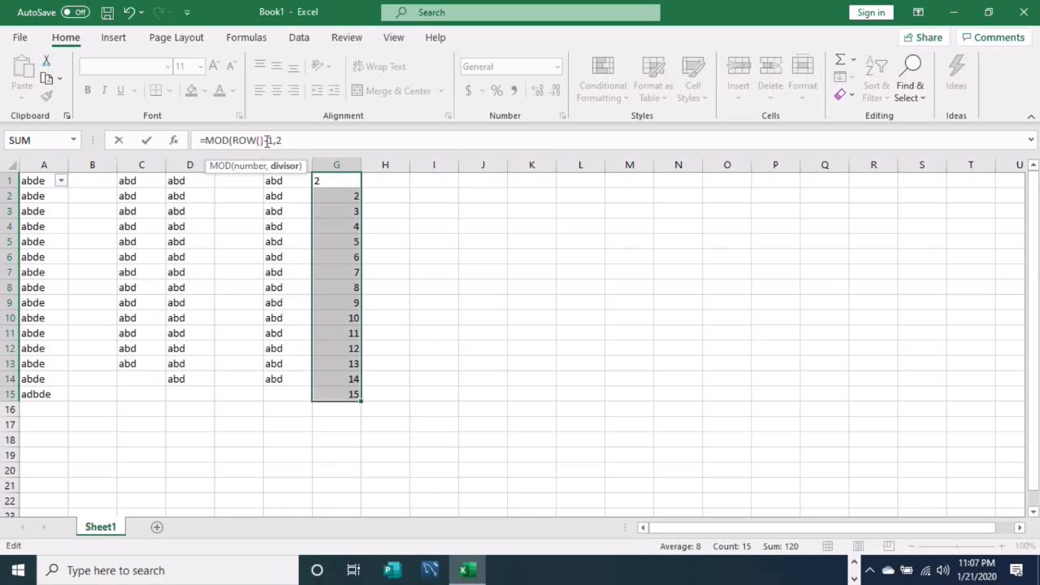
text())
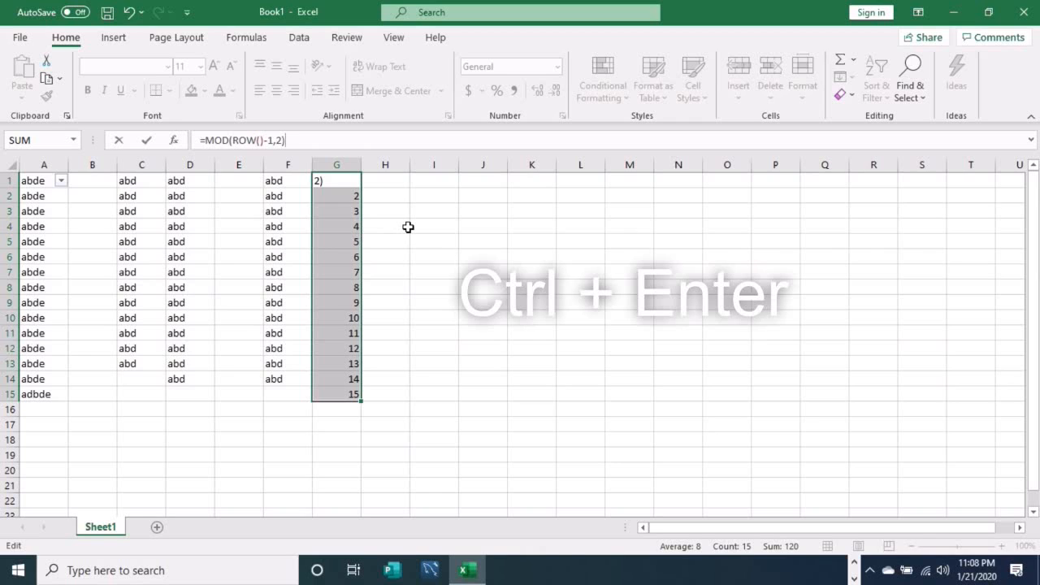
key(ctrl+Return)
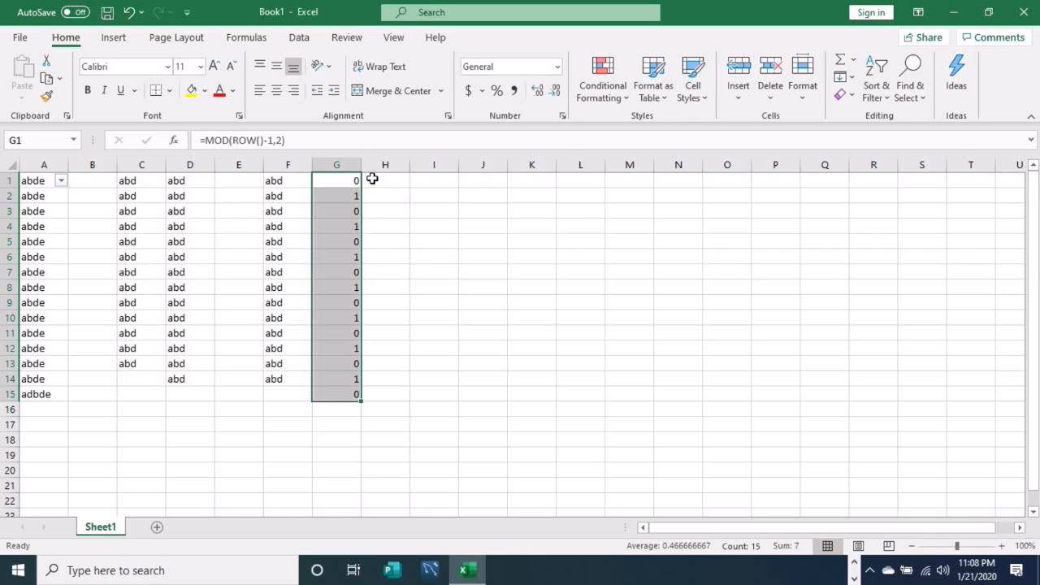
Remove the existing filter from column A and apply a filter to column G instead.
click(343, 161)
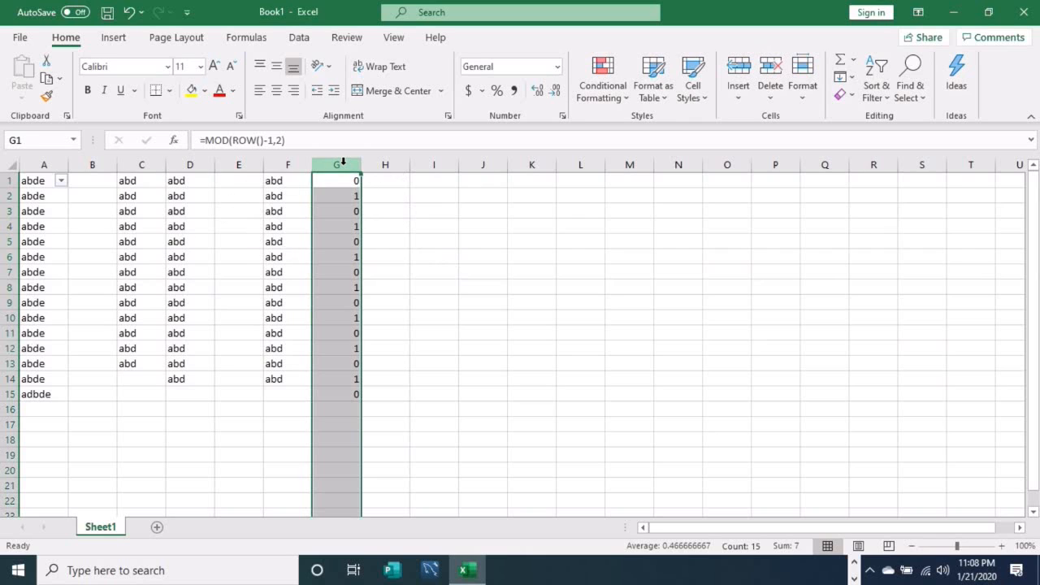
click(884, 97)
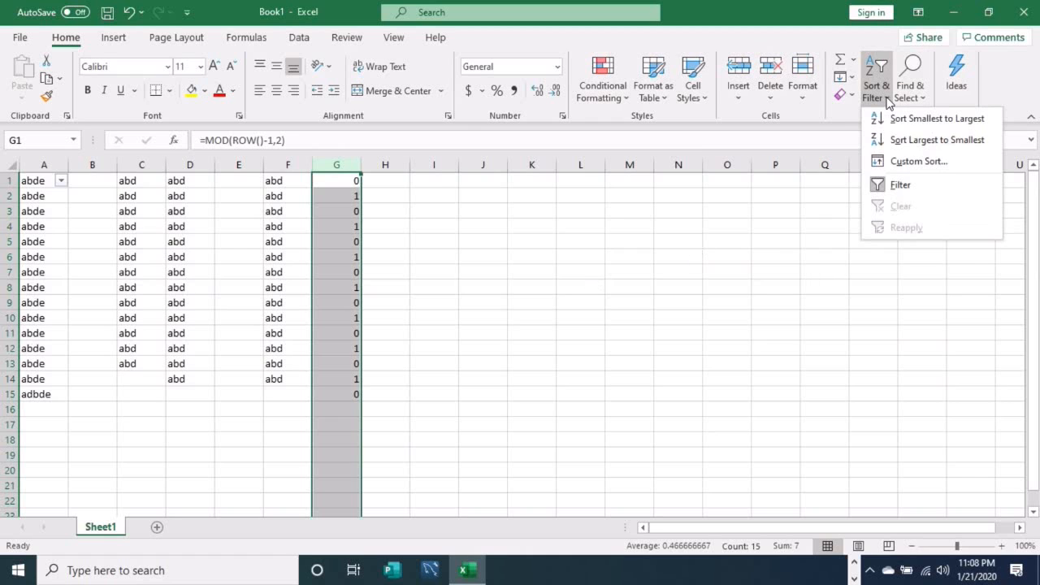
click(910, 189)
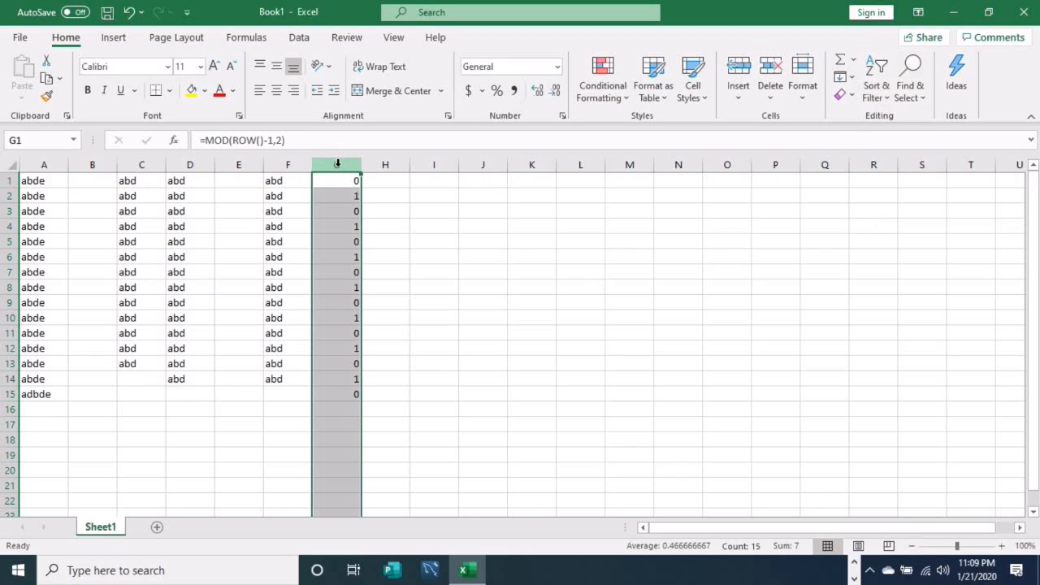
click(876, 96)
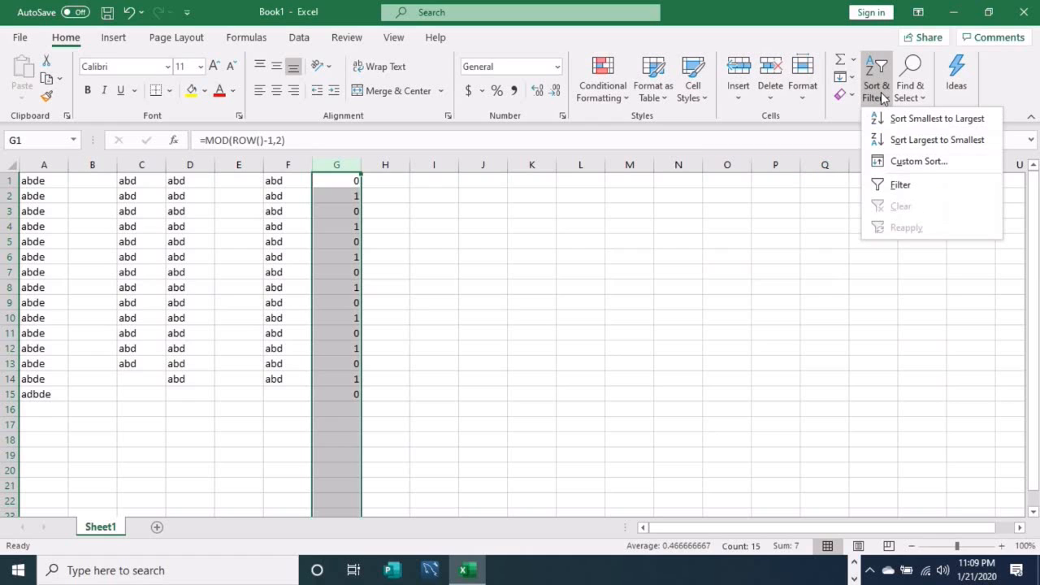
click(899, 184)
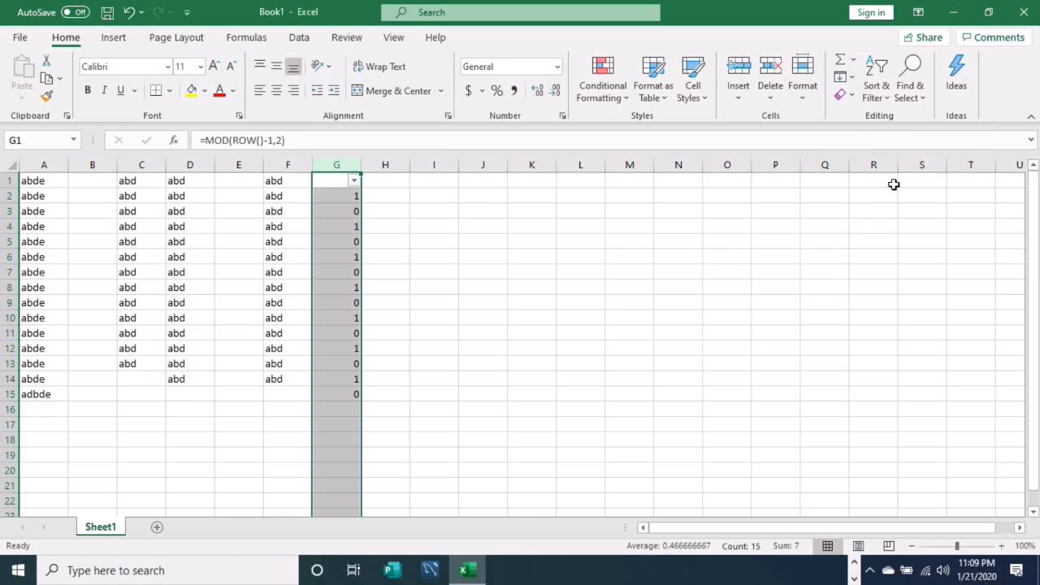
click(354, 181)
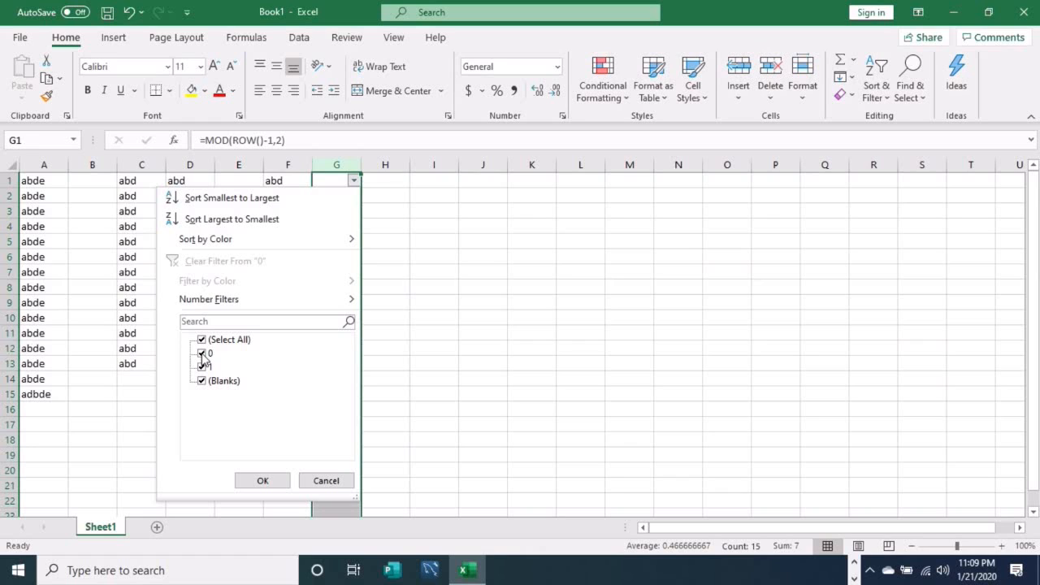
click(326, 481)
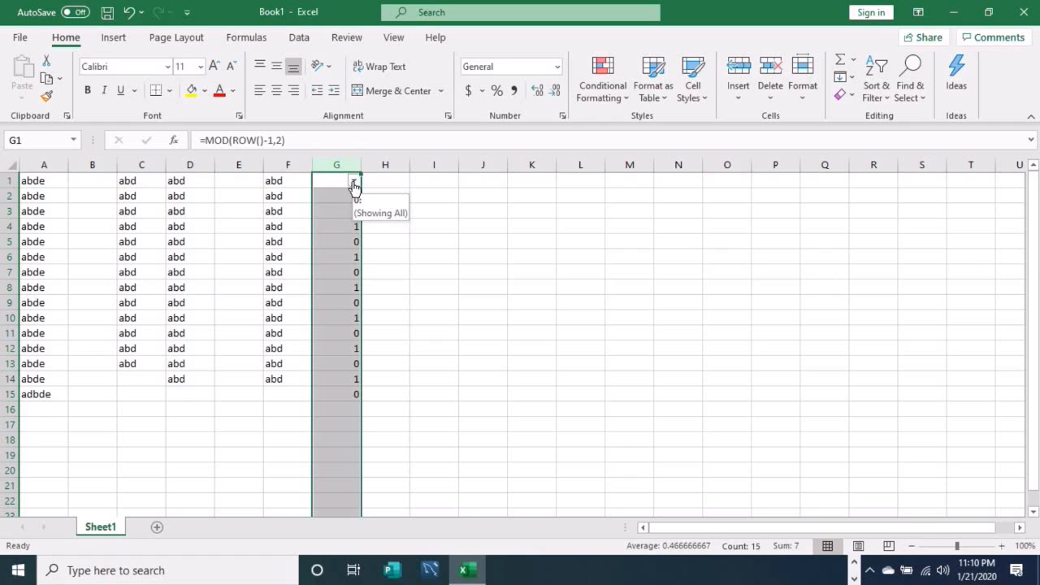
Filter column G to show only the rows with value 0, excluding 1 and blanks.
click(354, 182)
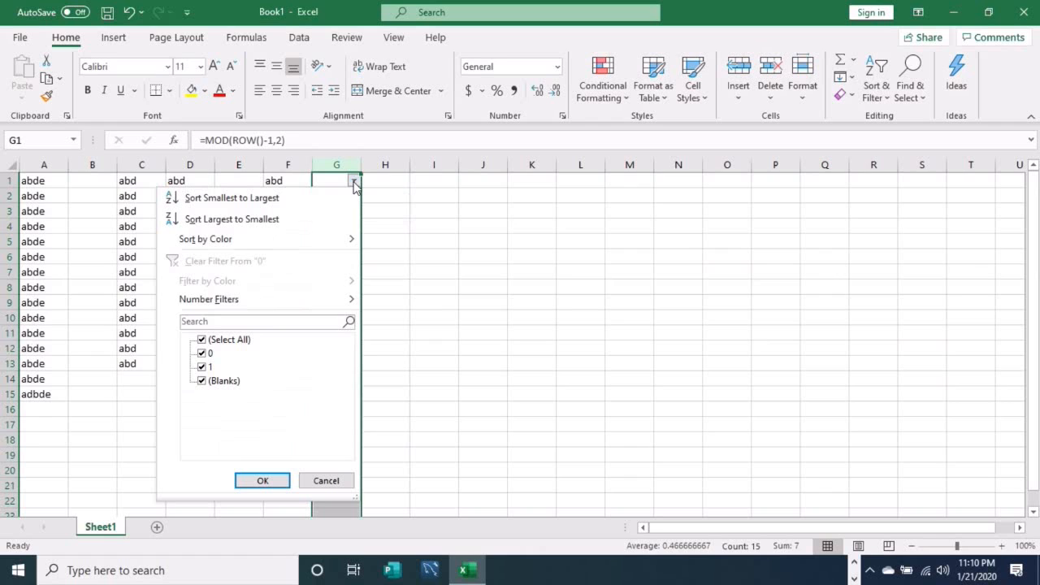
click(203, 368)
click(202, 382)
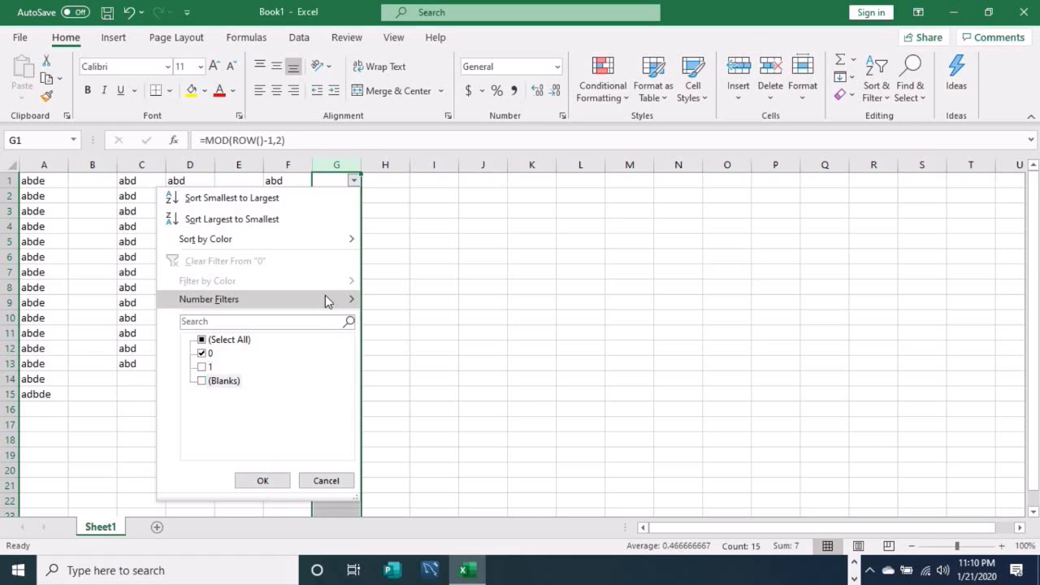
click(262, 481)
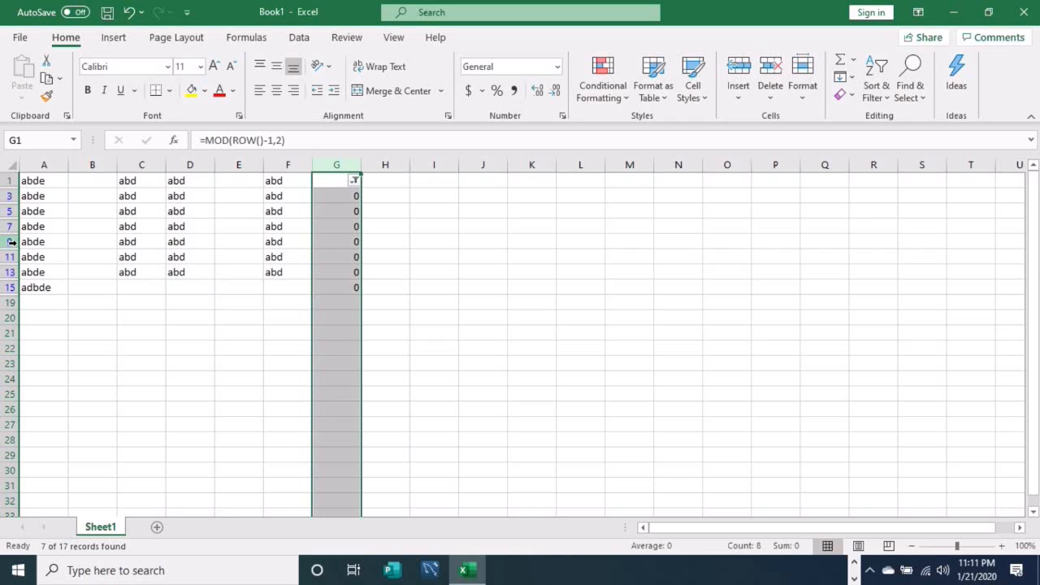
Delete the filtered rows that remain visible from row 1 through row 15.
click(11, 178)
drag(14, 178, 39, 285)
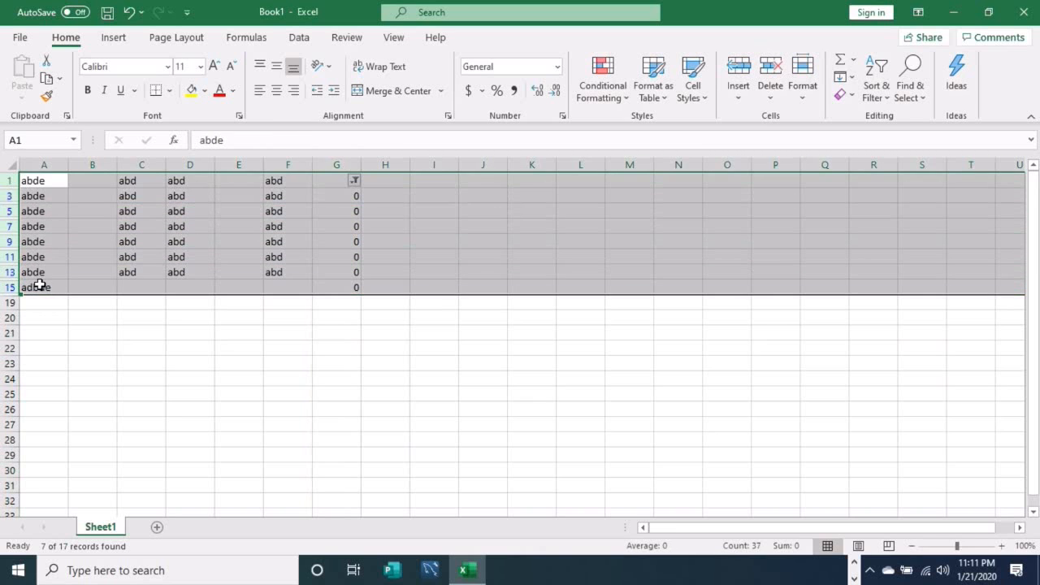
right_click(77, 263)
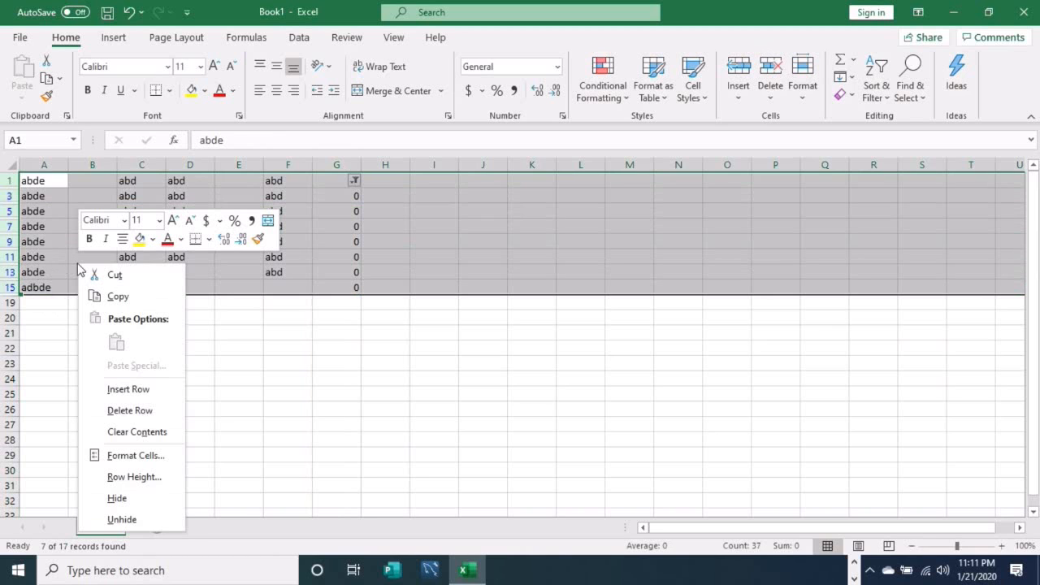
click(130, 409)
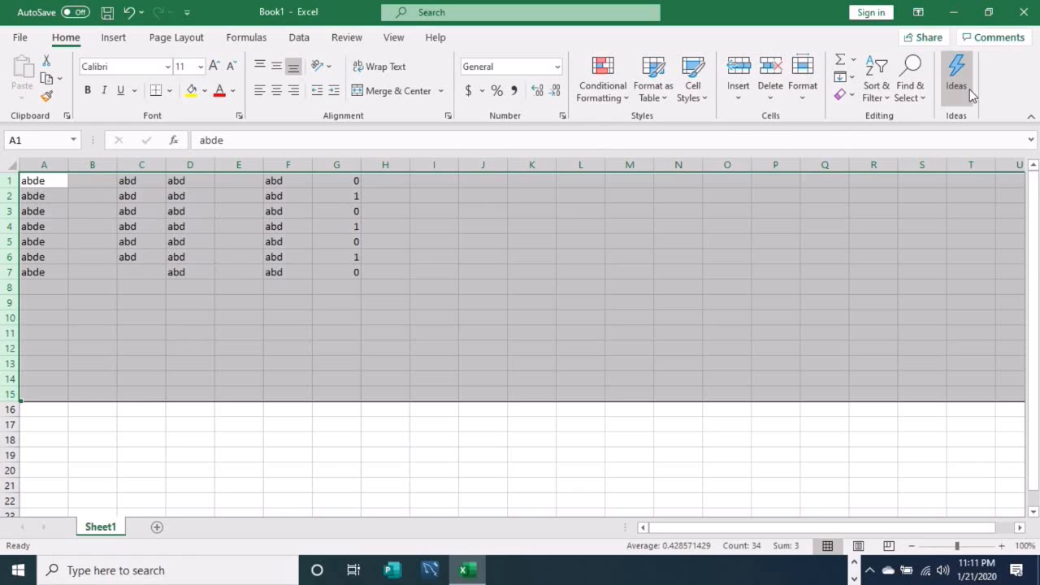
click(884, 95)
click(900, 185)
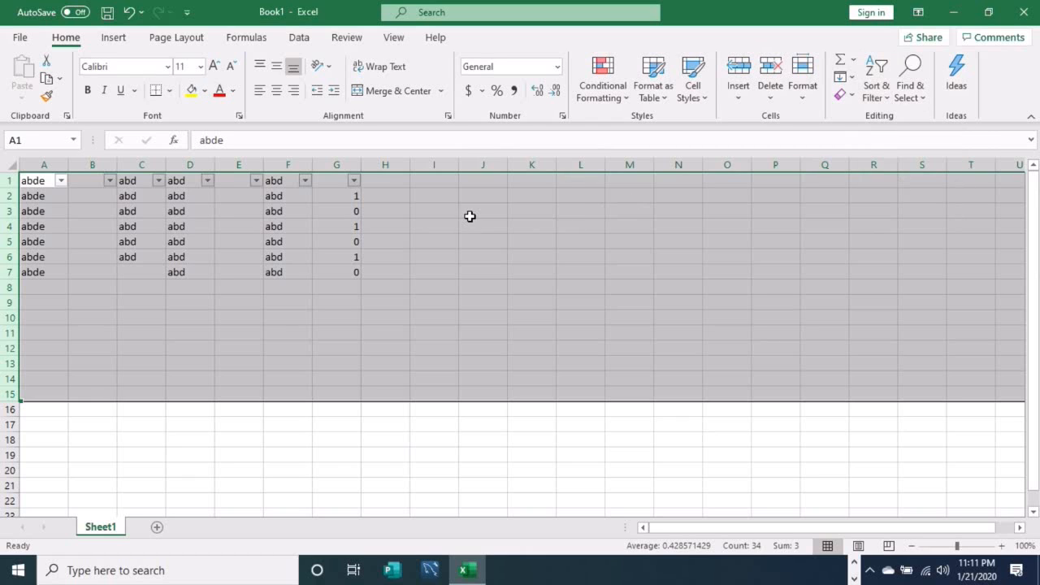
drag(528, 229, 639, 239)
click(639, 239)
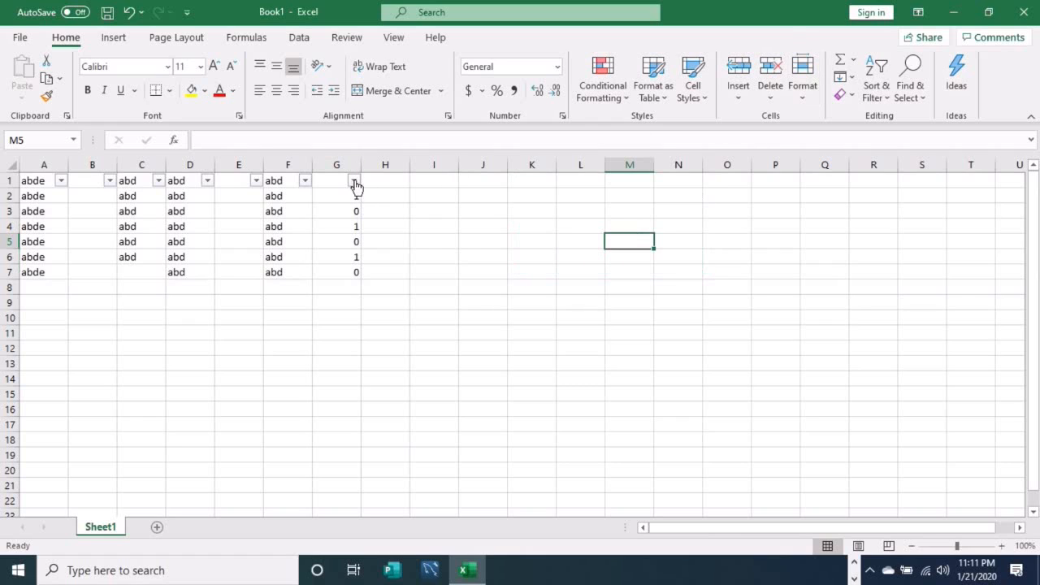
click(876, 94)
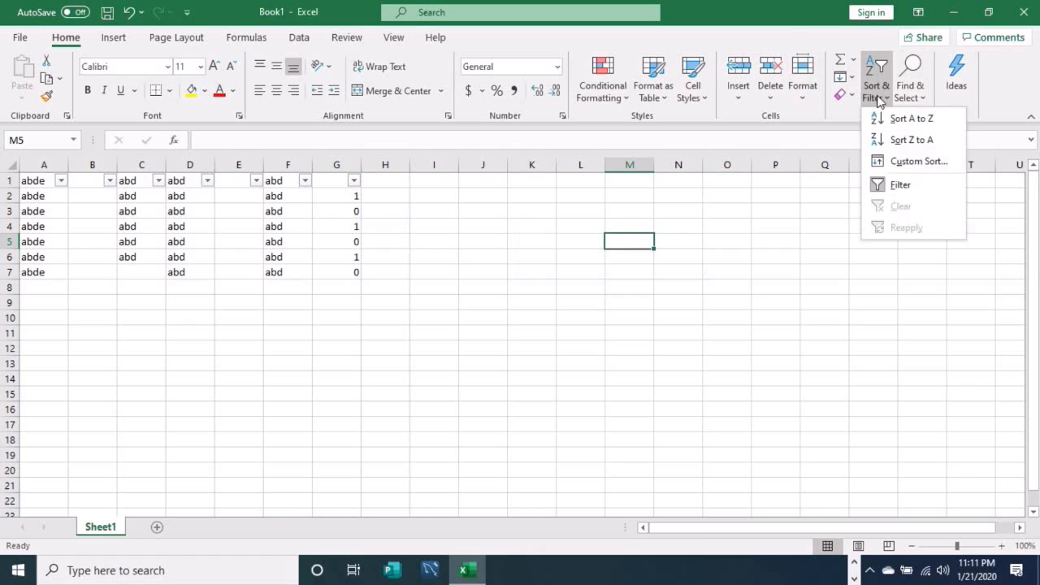
click(901, 185)
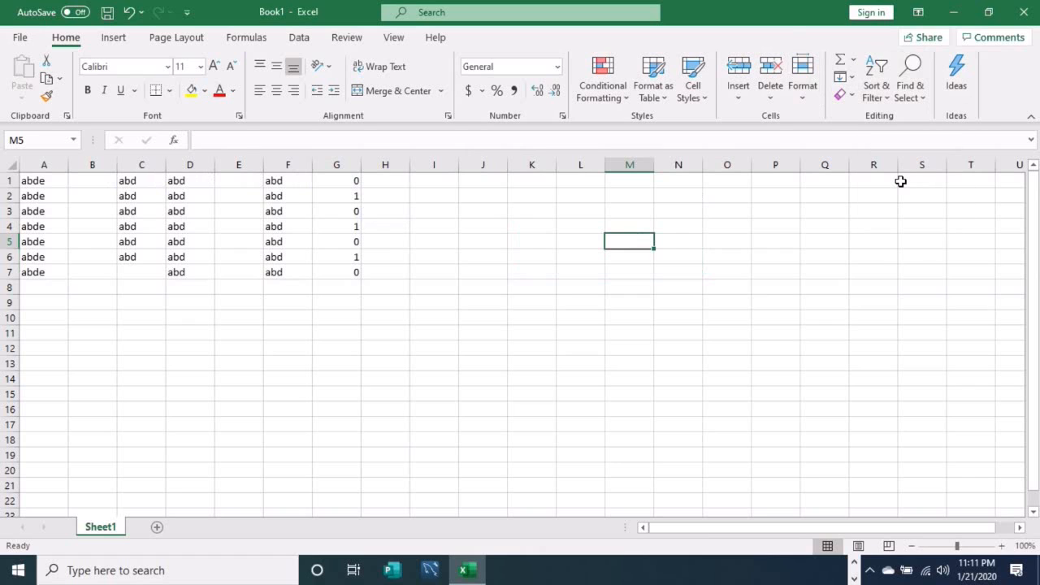
click(877, 95)
click(901, 185)
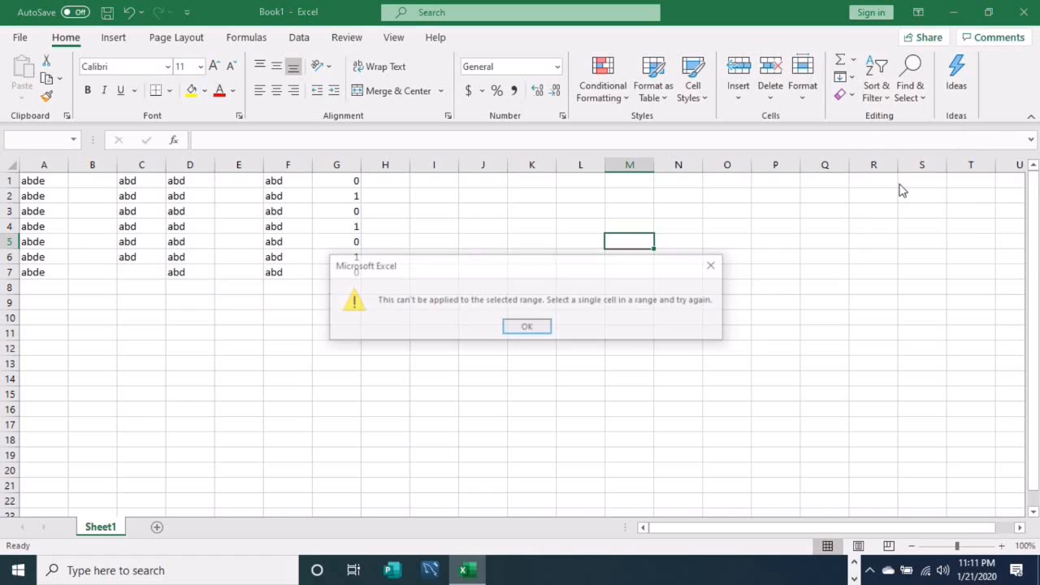
click(524, 329)
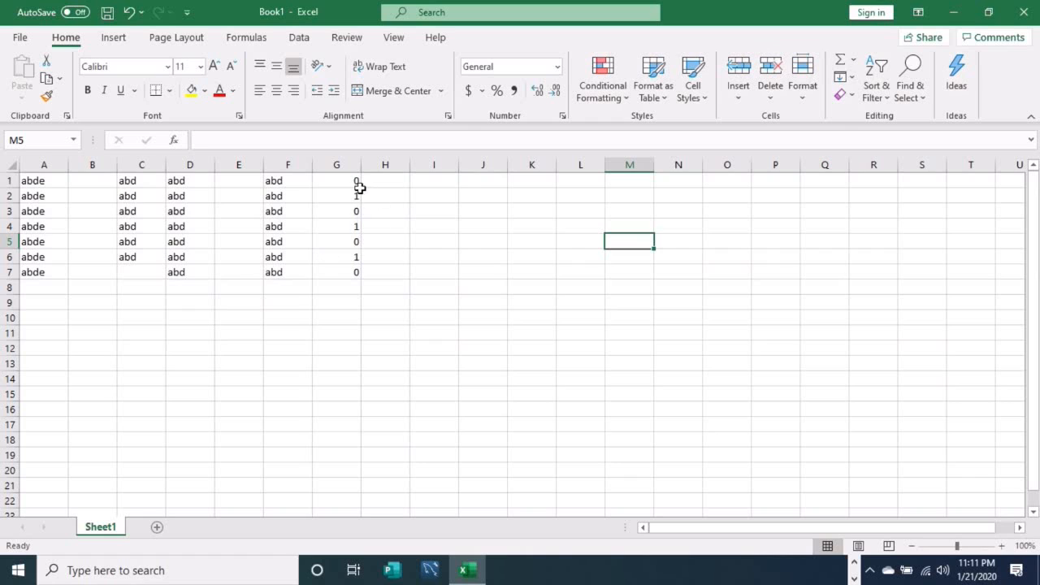
Apply a filter to column G again and keep all of its values, 0, 1 and blanks, selected.
click(352, 159)
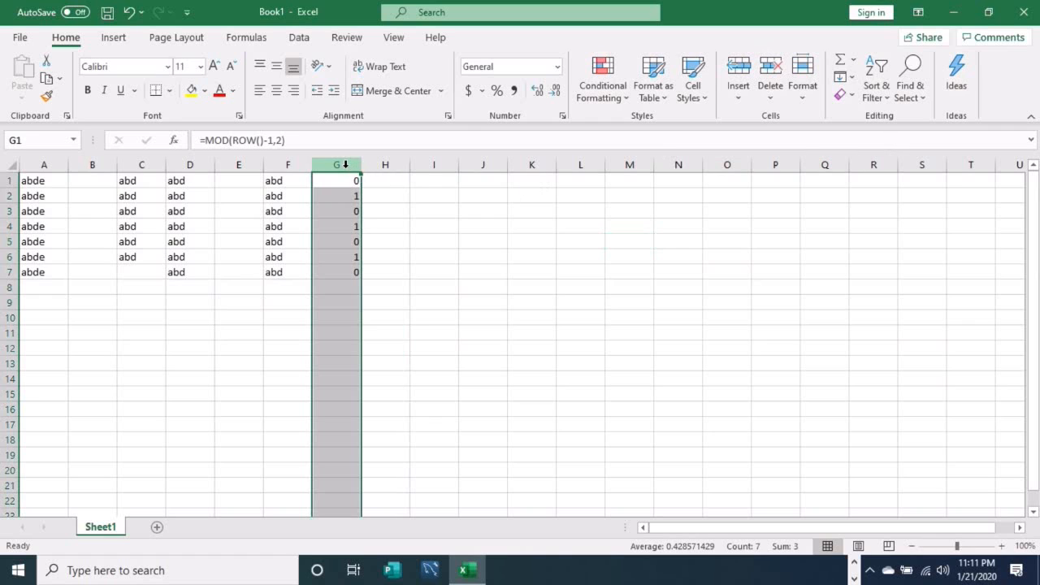
click(885, 94)
click(900, 187)
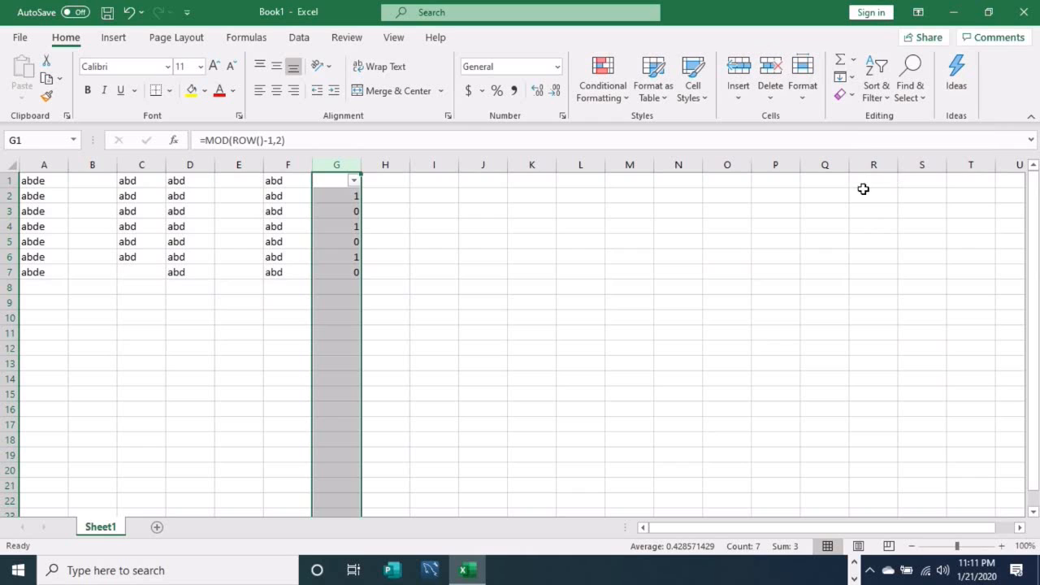
click(354, 180)
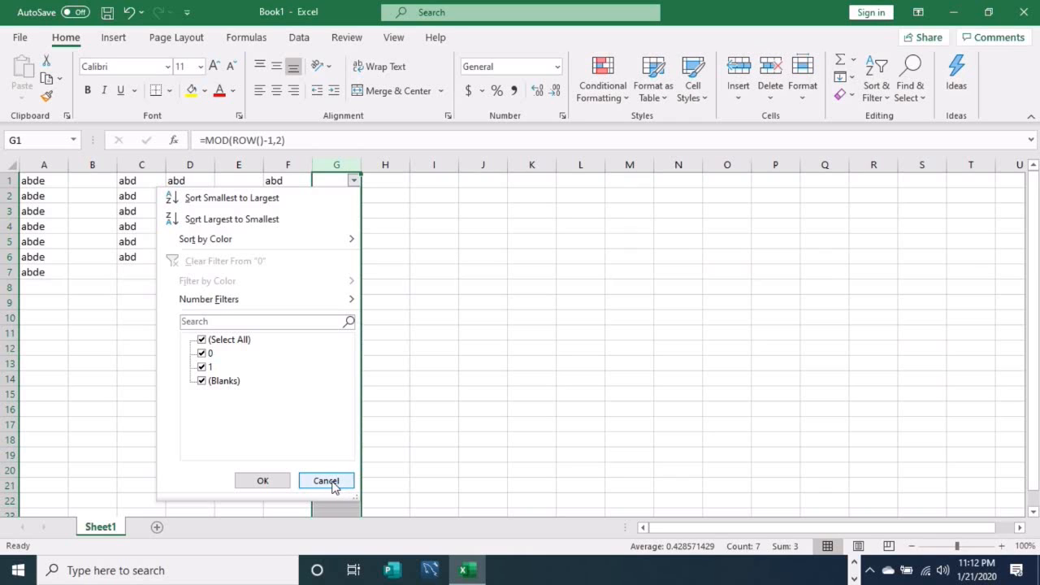
click(263, 481)
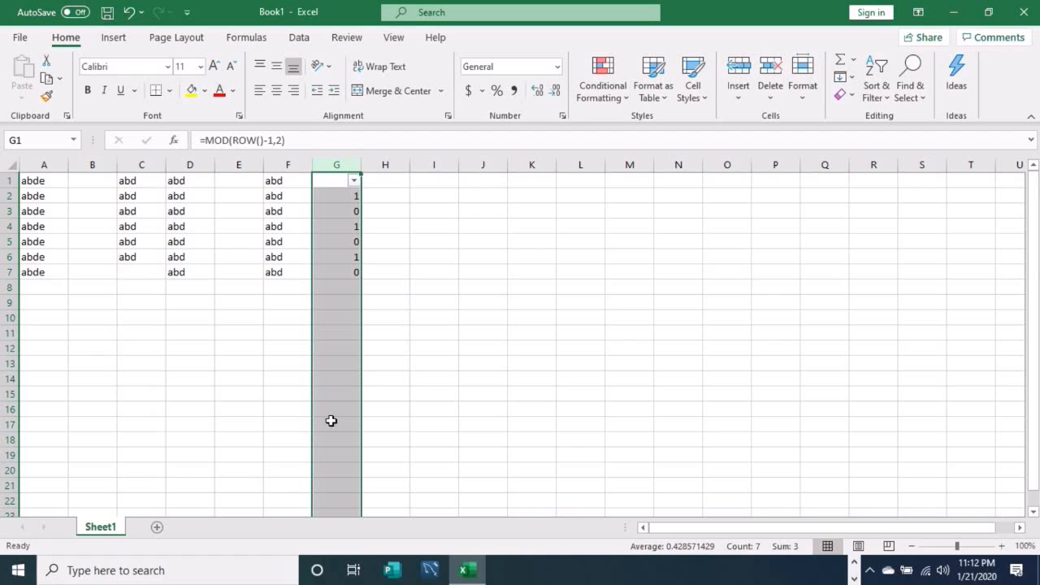
Delete the entire helper column G from the sheet.
click(429, 398)
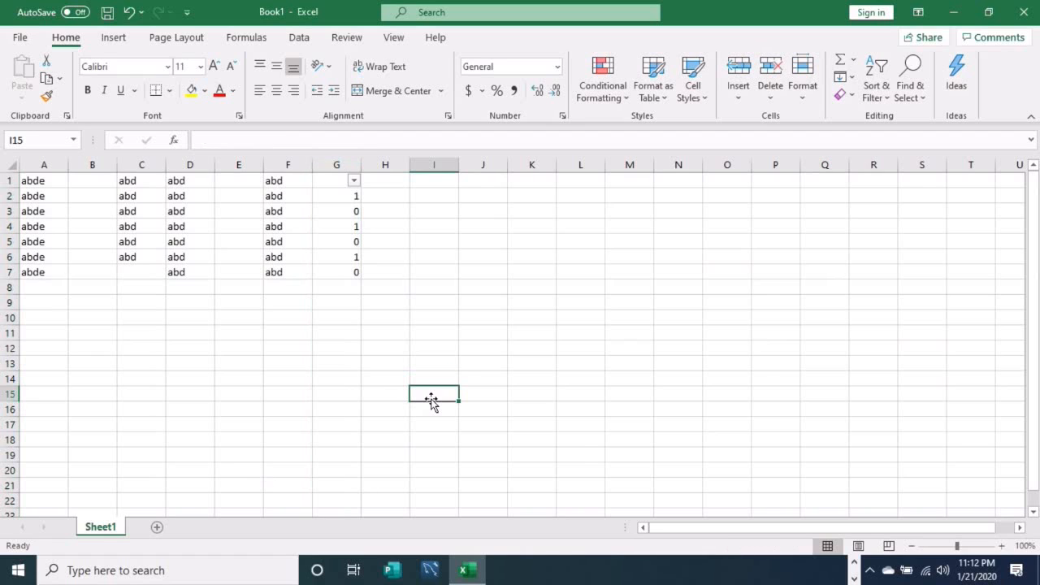
click(343, 157)
right_click(343, 157)
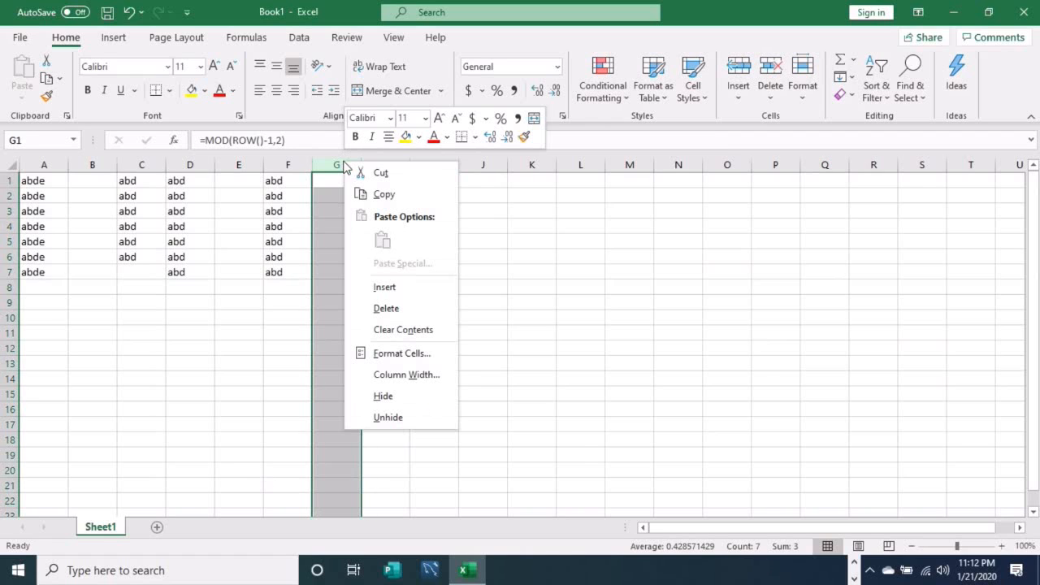
click(386, 308)
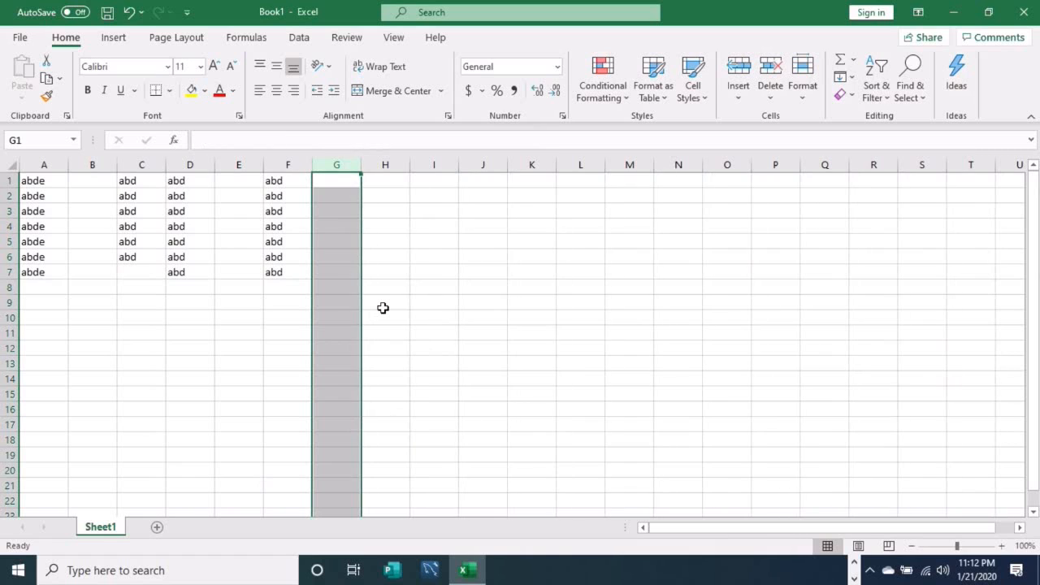
click(455, 315)
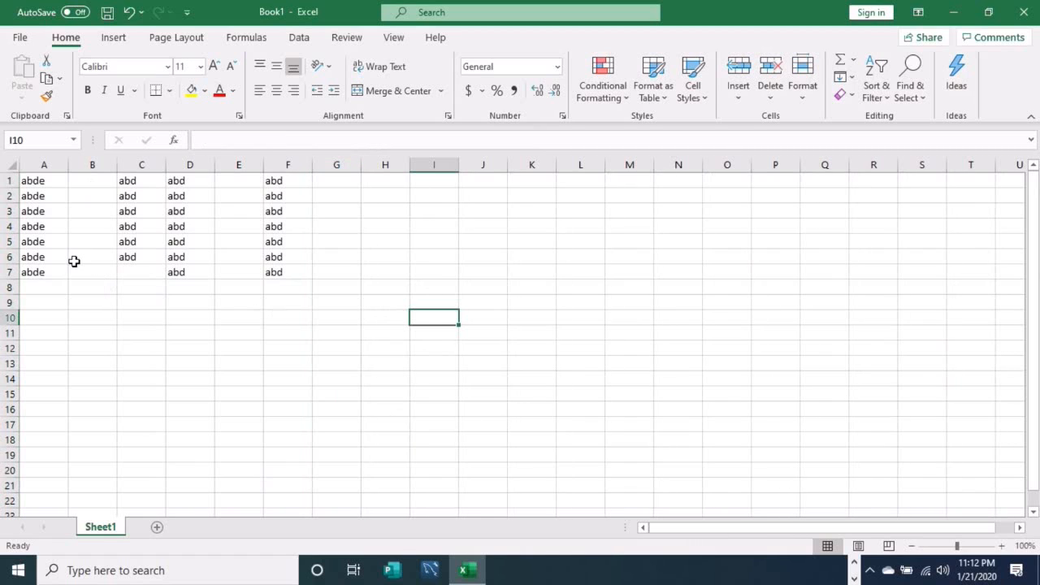